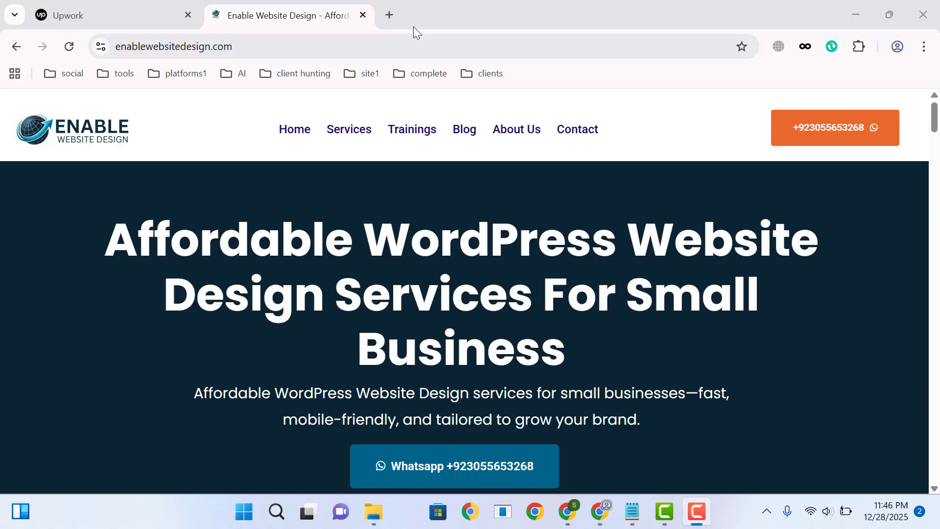
Open ChatGPT in a new browser tab and display the prompt's attachment and tool options.
{"action": "left_click", "coordinate": [390, 15]}
{"action": "type", "text": "ch"}
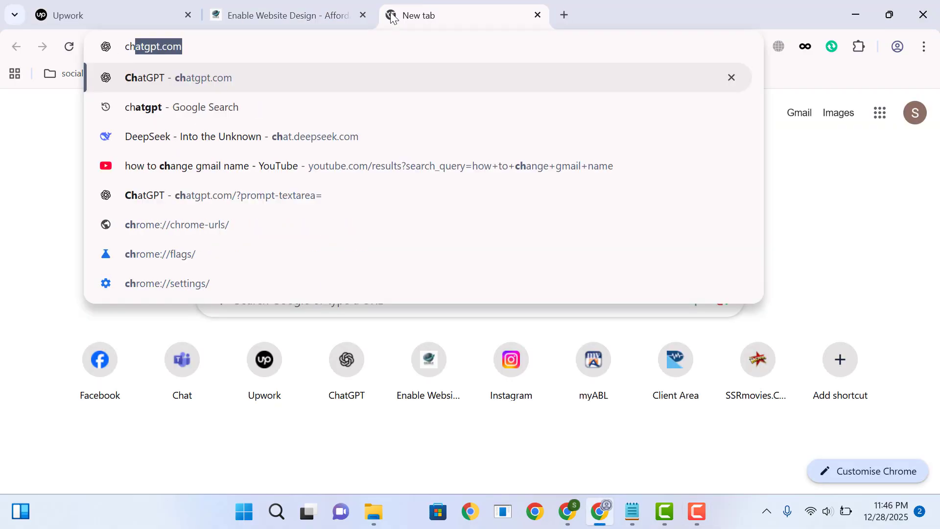
{"action": "key", "text": "Return"}
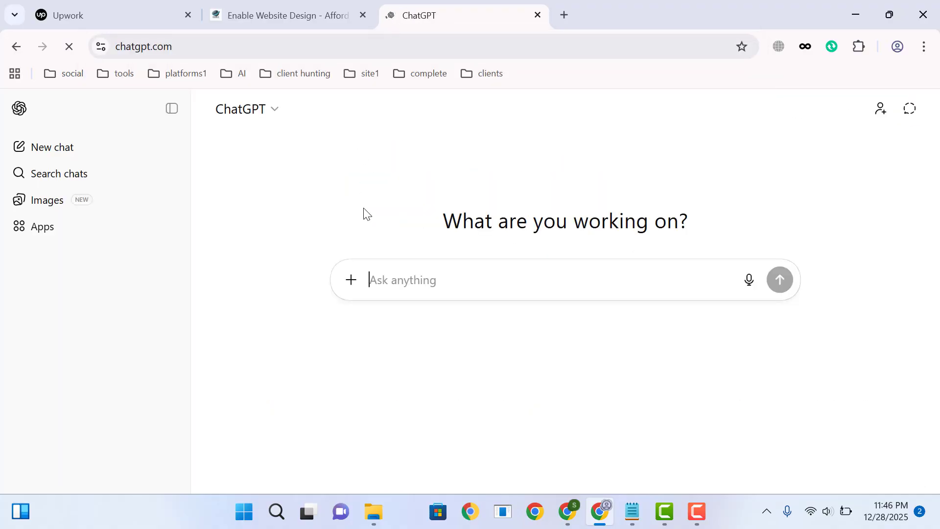
{"action": "left_click", "coordinate": [353, 280]}
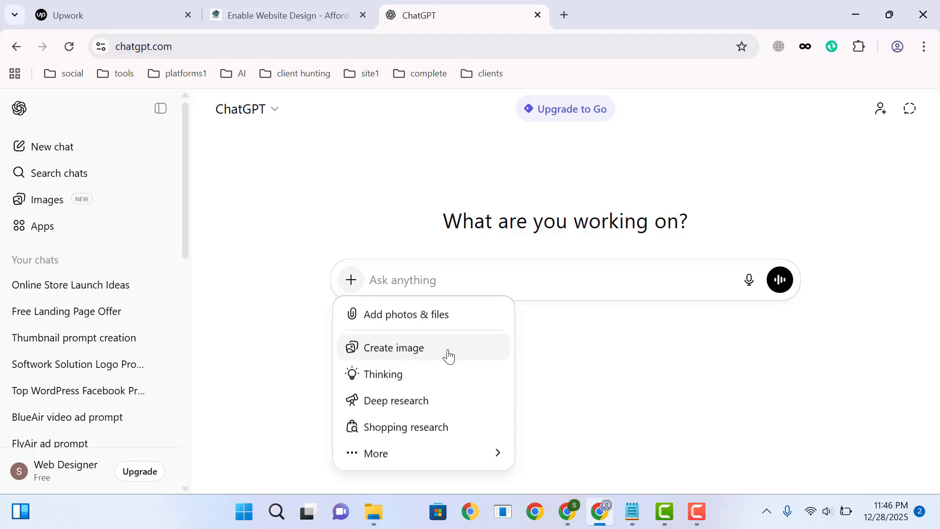
Search the web for "qwen chat" in a new browser tab and open the Qwen Chat site.
{"action": "left_click", "coordinate": [563, 10]}
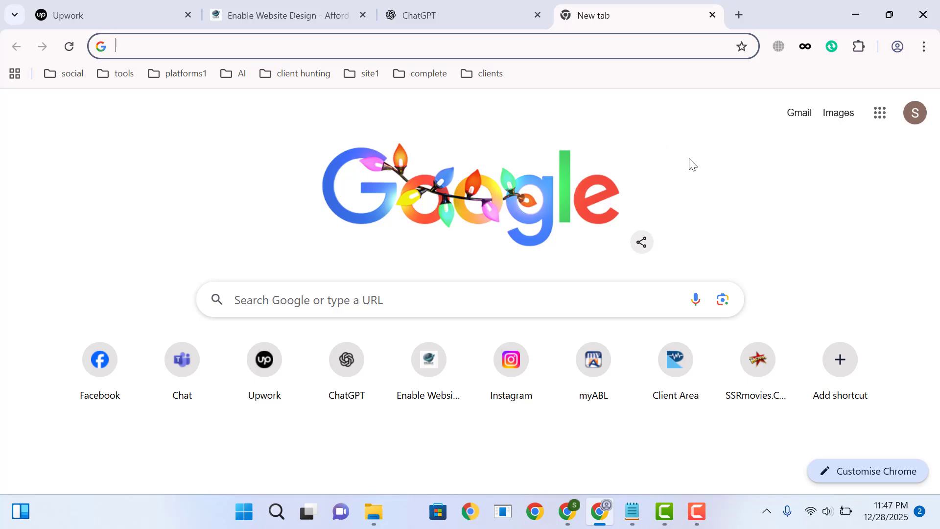
{"action": "type", "text": "q"}
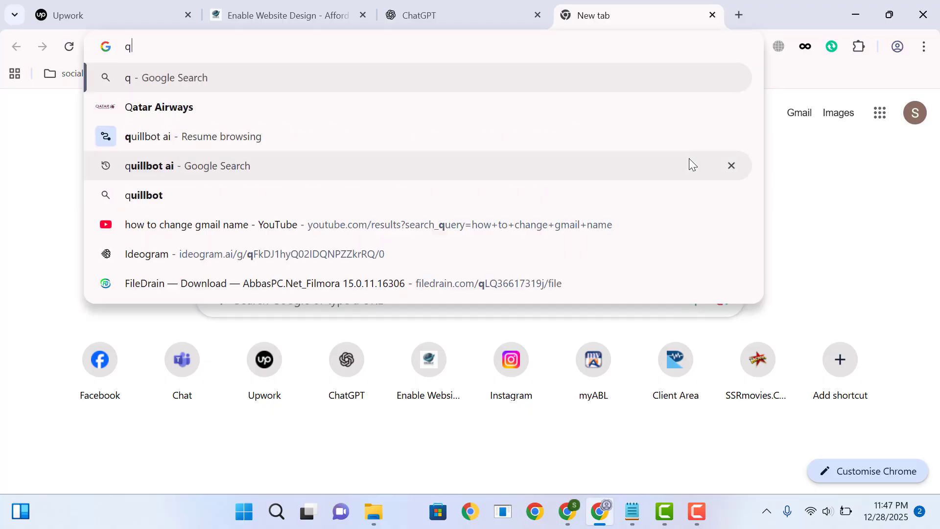
{"action": "type", "text": "wen chat"}
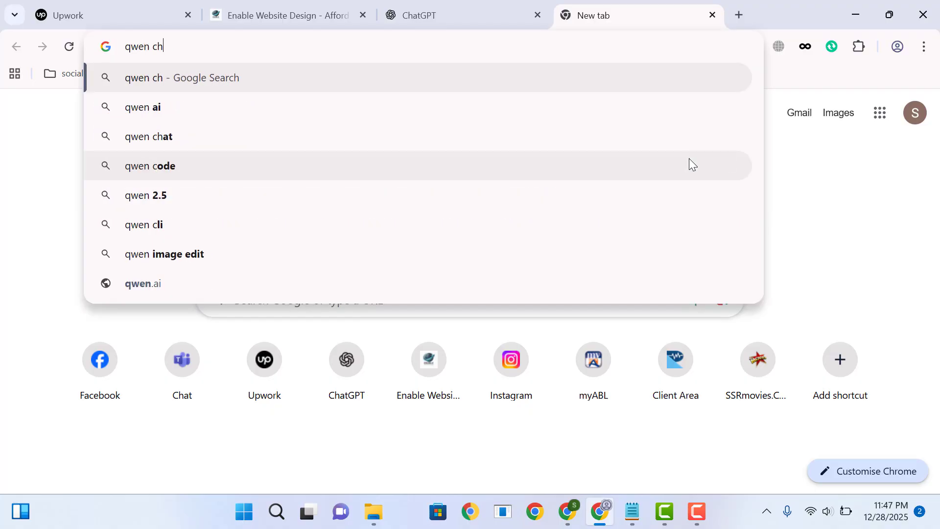
{"action": "key", "text": "Return"}
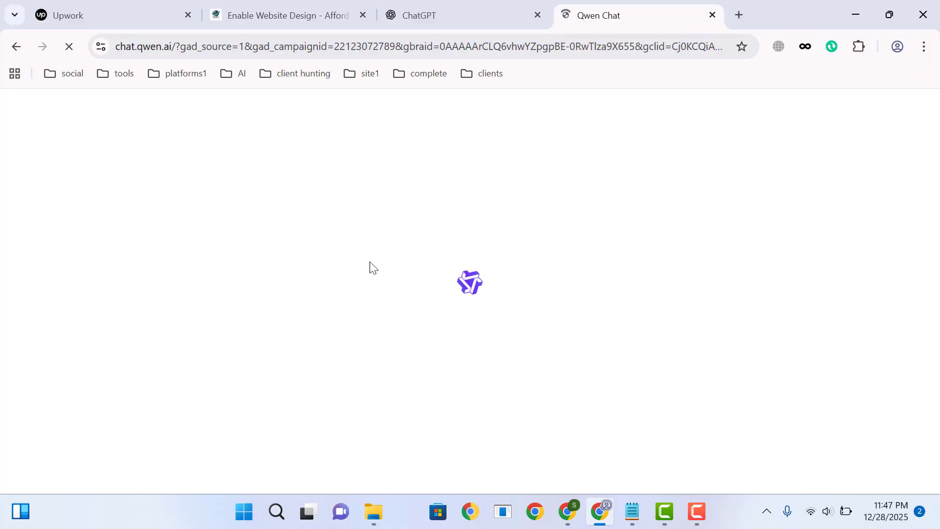
In File Explorer, play the Hailuo promotional MP4 on Local Disk (I:) in VLC, close it and return to the browser.
{"action": "left_click", "coordinate": [373, 502]}
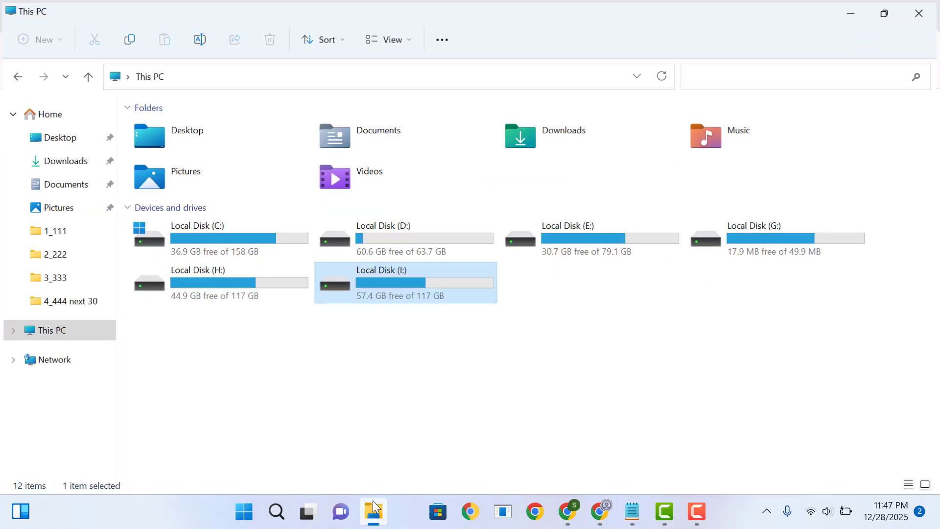
{"action": "double_click", "coordinate": [367, 294]}
{"action": "left_click", "coordinate": [218, 363]}
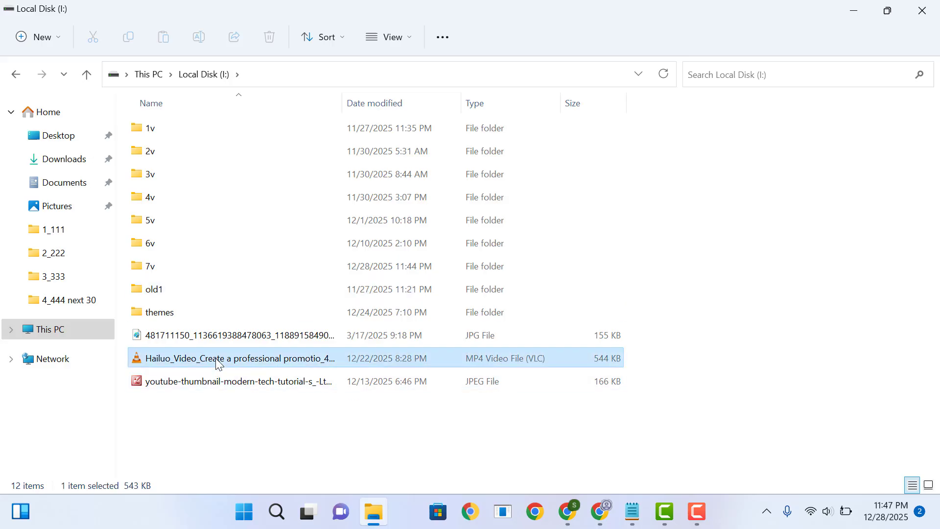
{"action": "double_click", "coordinate": [217, 361]}
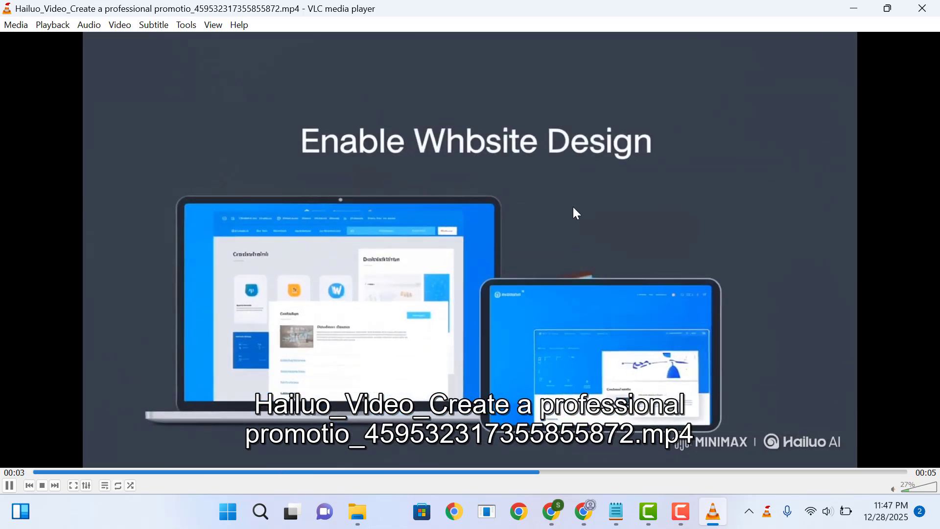
{"action": "left_click", "coordinate": [922, 8]}
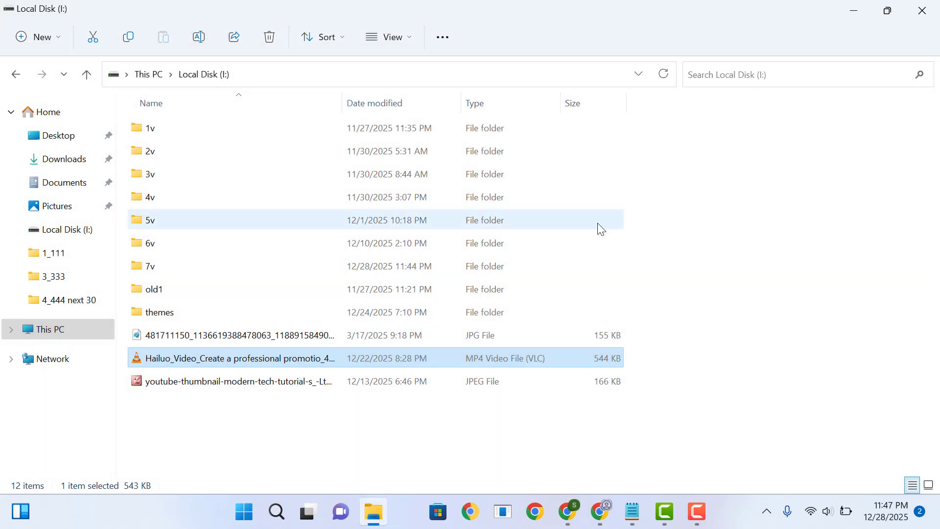
{"action": "left_click", "coordinate": [856, 10]}
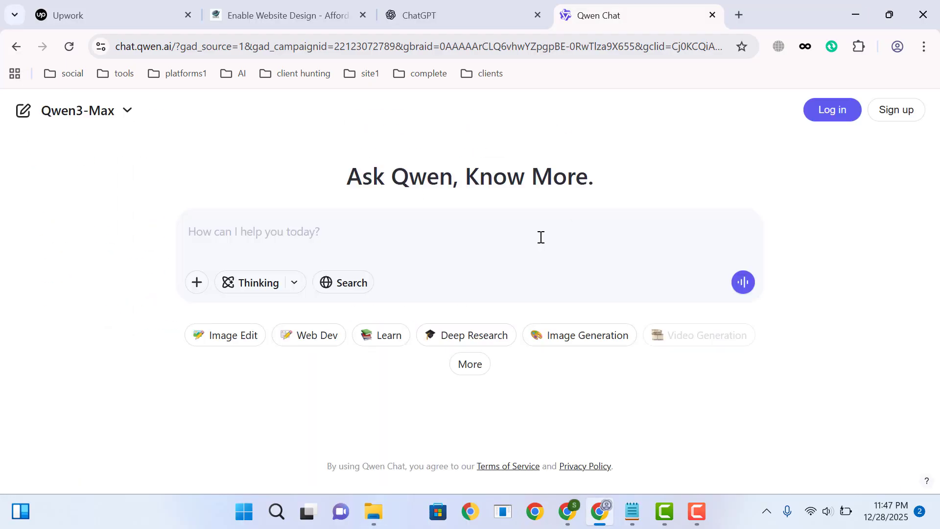
Upload the Hailuo promotional MP4 from Local Disk (I:) as a video to the Qwen prompt.
{"action": "left_click", "coordinate": [198, 284]}
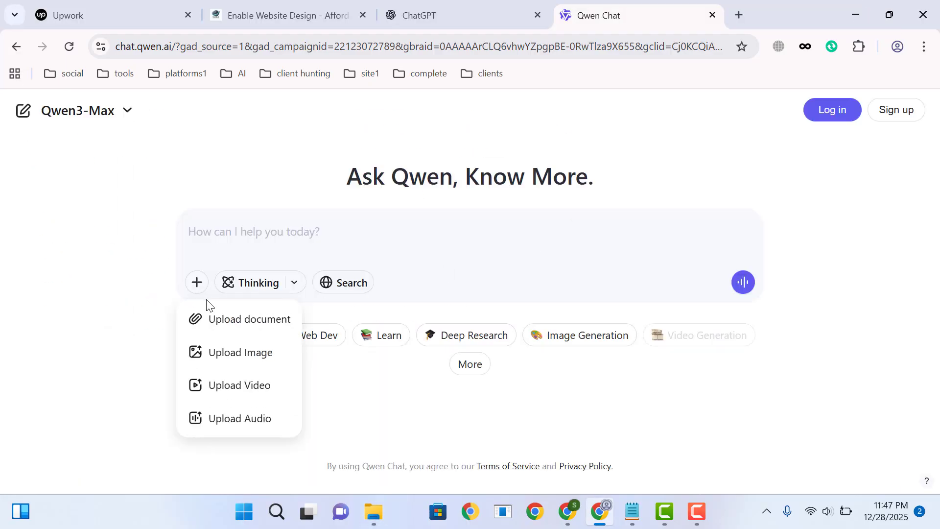
{"action": "left_click", "coordinate": [228, 389]}
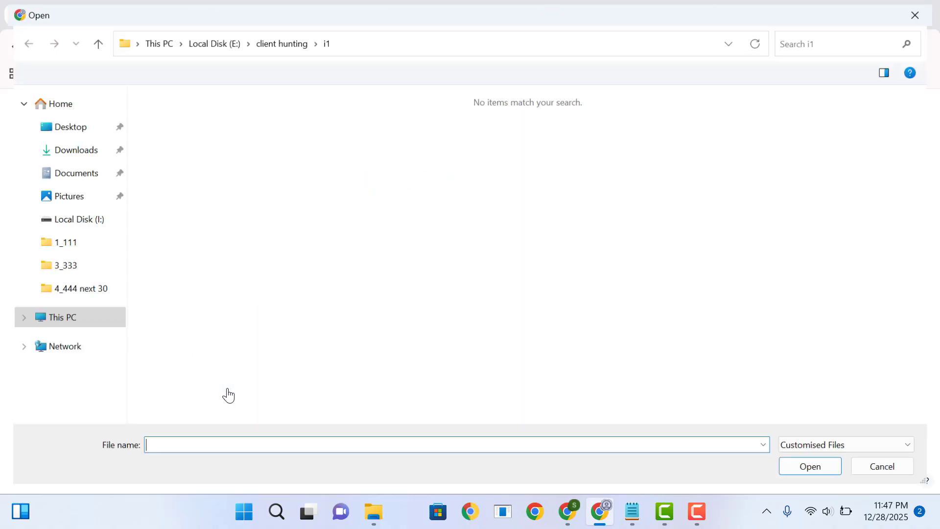
{"action": "left_click", "coordinate": [104, 323]}
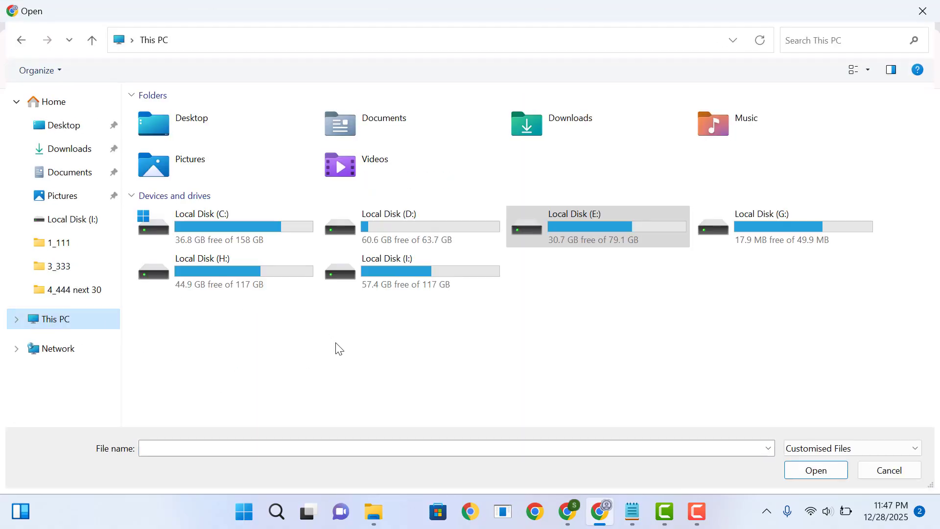
{"action": "left_click", "coordinate": [416, 273]}
{"action": "double_click", "coordinate": [415, 272]}
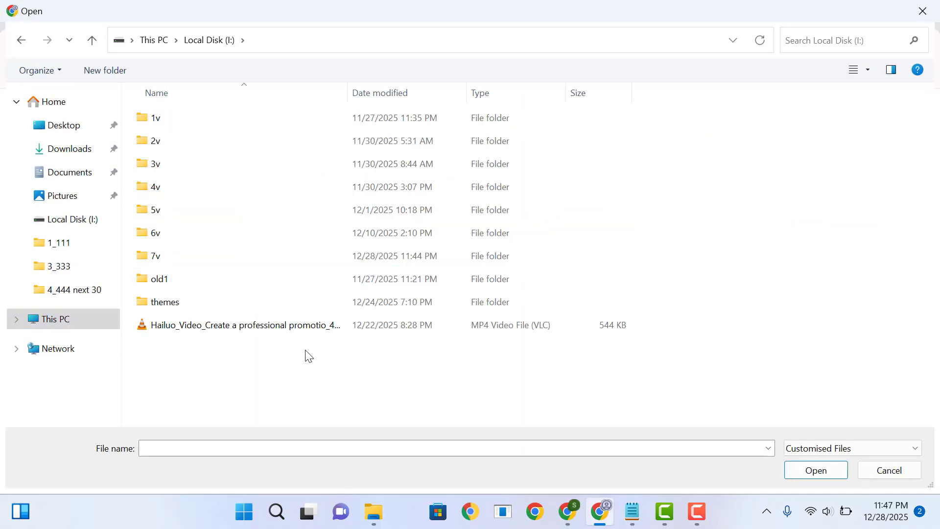
{"action": "double_click", "coordinate": [270, 325]}
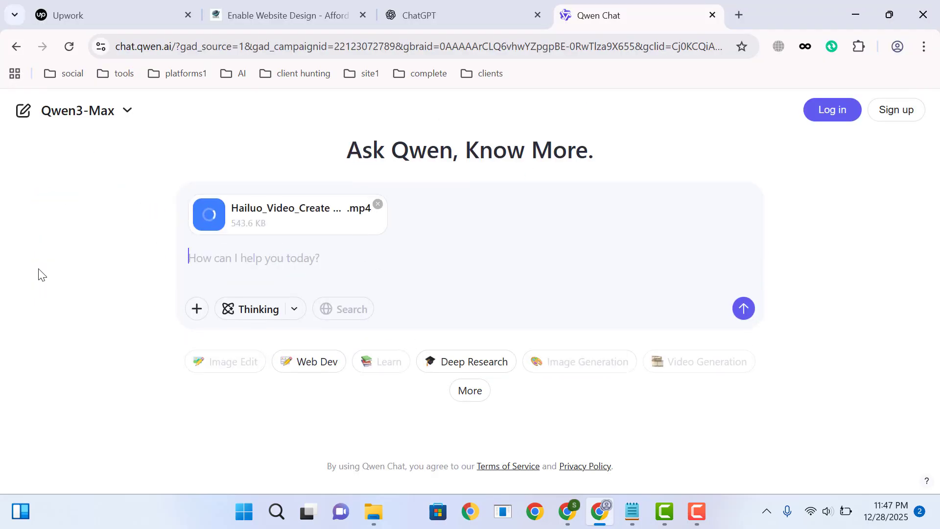
Send the prompt "Describe this video" to Qwen and copy its full response.
{"action": "type", "text": "Describe this video"}
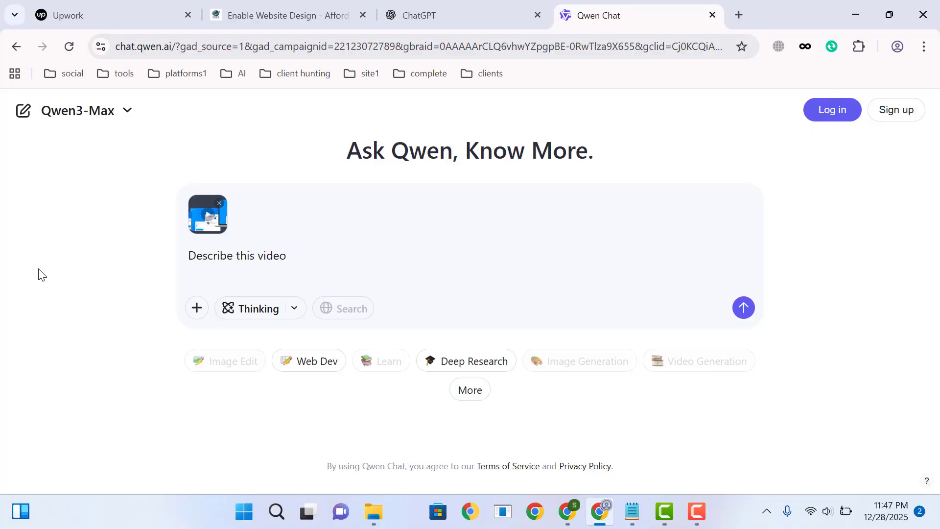
{"action": "key", "text": "Return"}
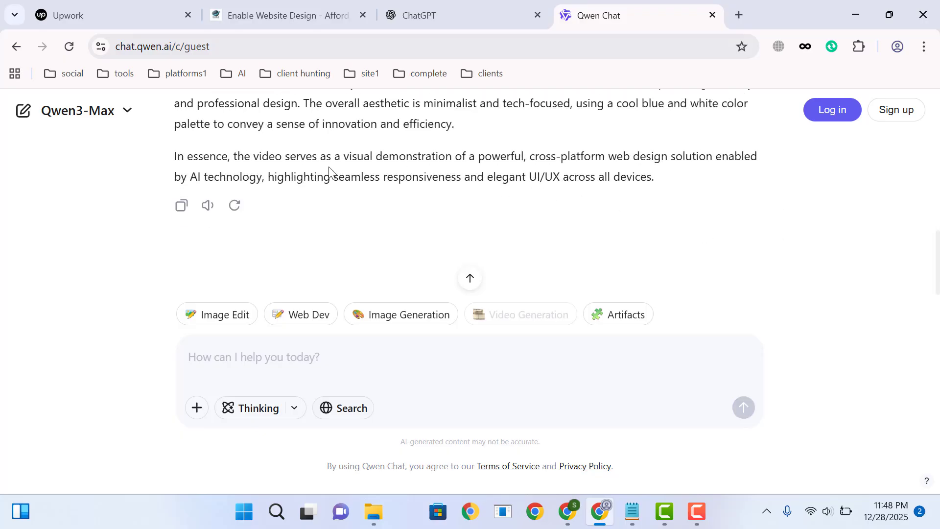
{"action": "left_click", "coordinate": [182, 206]}
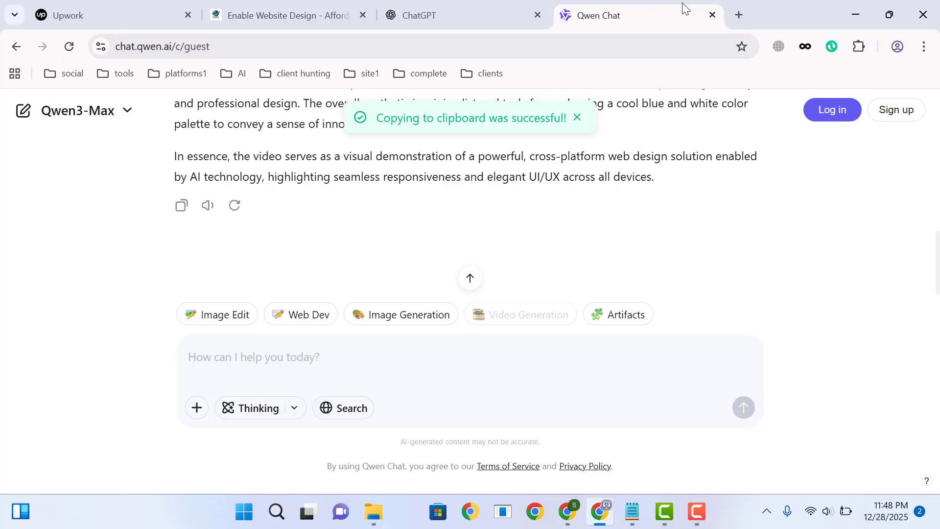
Open Google Gemini in a new browser tab and dismiss its promotional upgrade offer.
{"action": "left_click", "coordinate": [740, 4]}
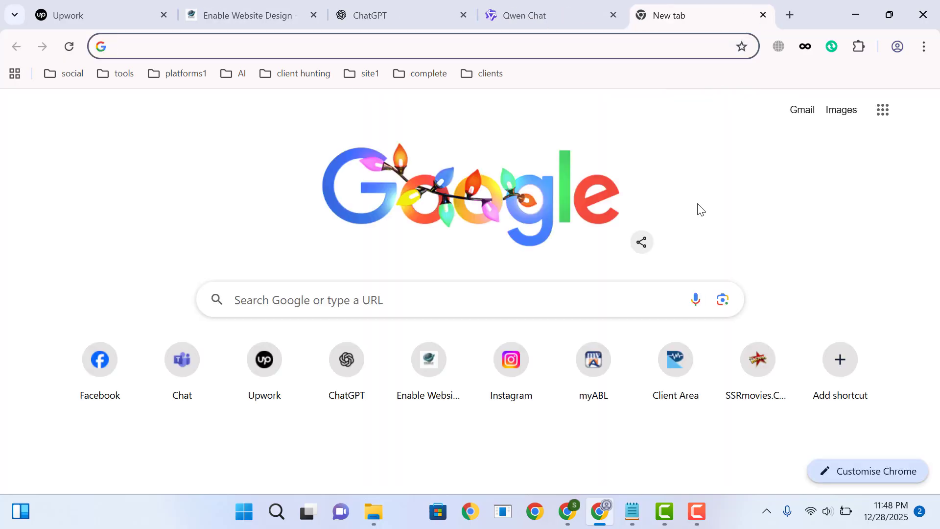
{"action": "type", "text": "ch"}
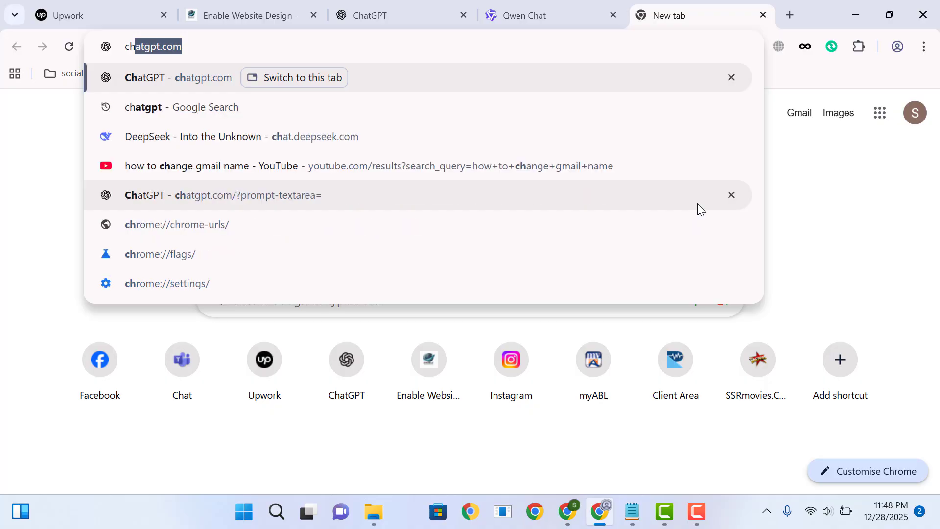
{"action": "key", "text": "ctrl+a"}
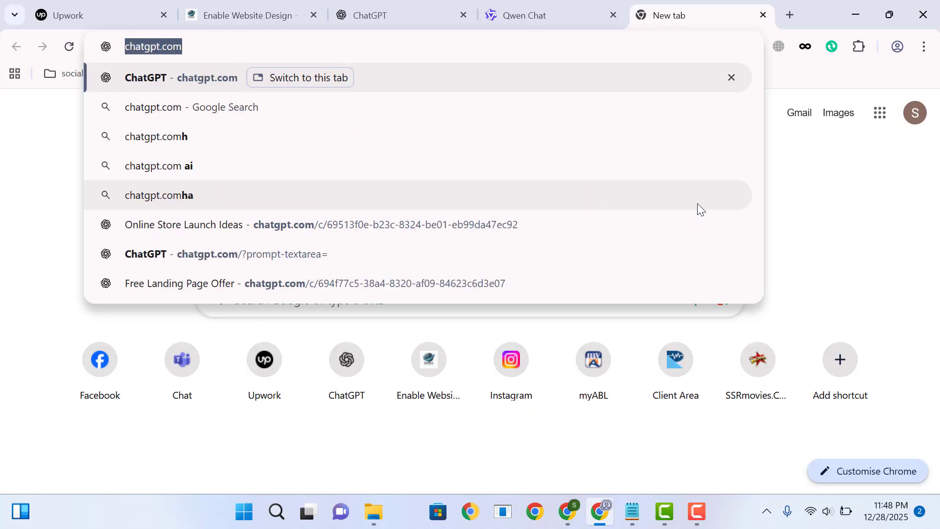
{"action": "type", "text": "ge"}
{"action": "key", "text": "Return"}
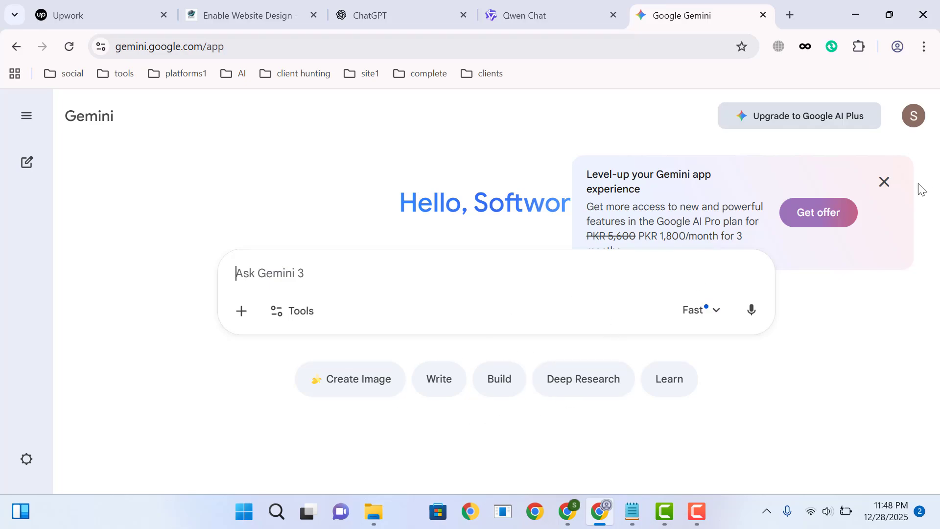
{"action": "left_click", "coordinate": [883, 183]}
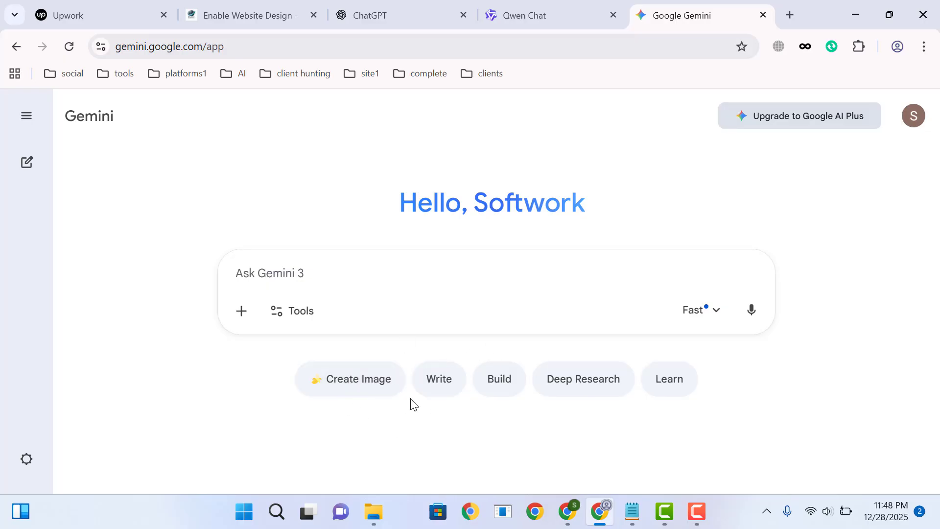
Search the web for "fal ai" in a new tab and open the Fal.ai homepage in a separate tab.
{"action": "left_click", "coordinate": [789, 6]}
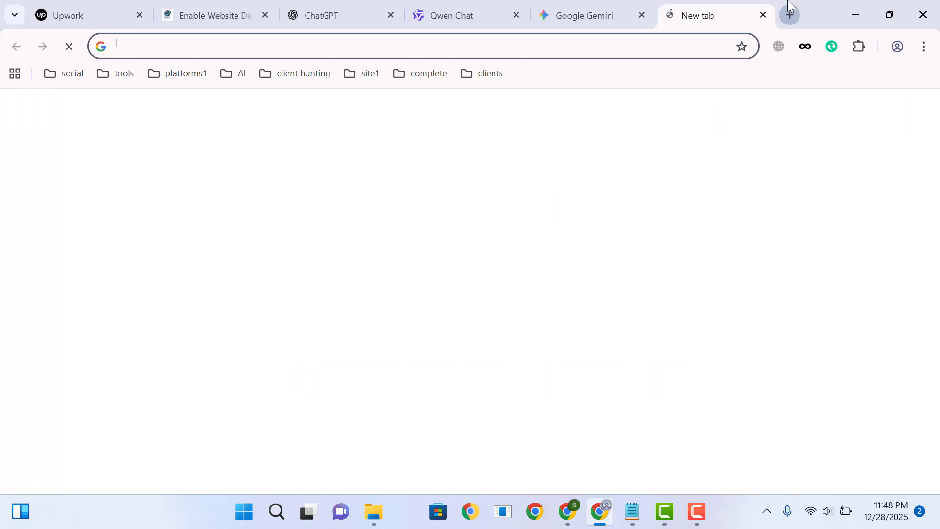
{"action": "type", "text": "fal ai"}
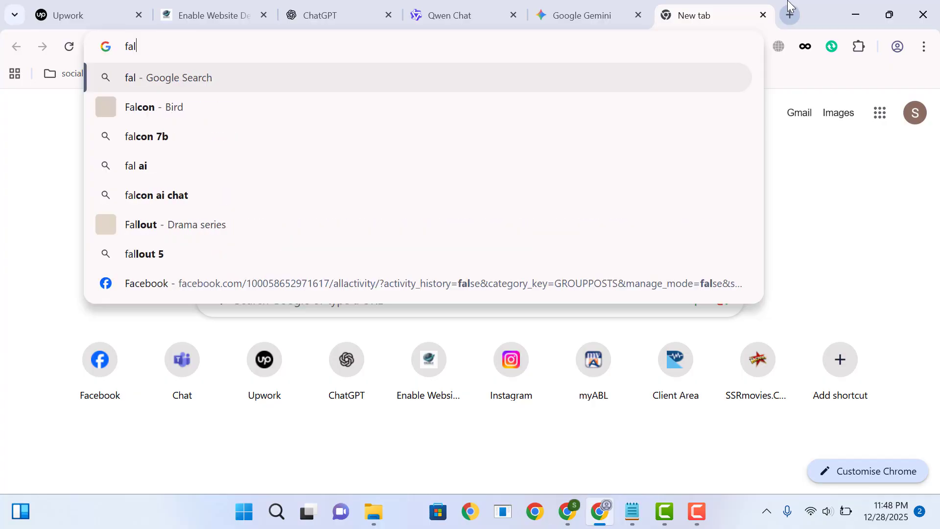
{"action": "key", "text": "Return"}
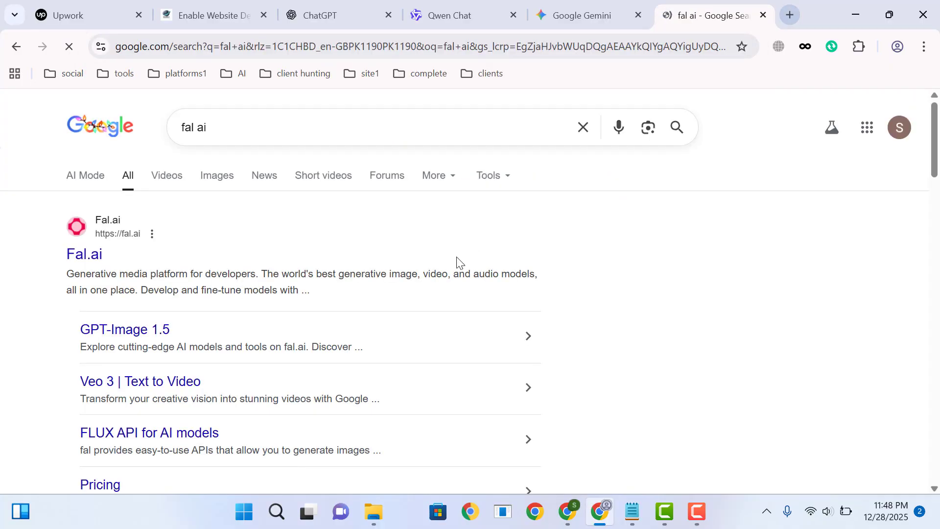
{"action": "middle_click", "coordinate": [84, 254]}
{"action": "left_click", "coordinate": [688, 6]}
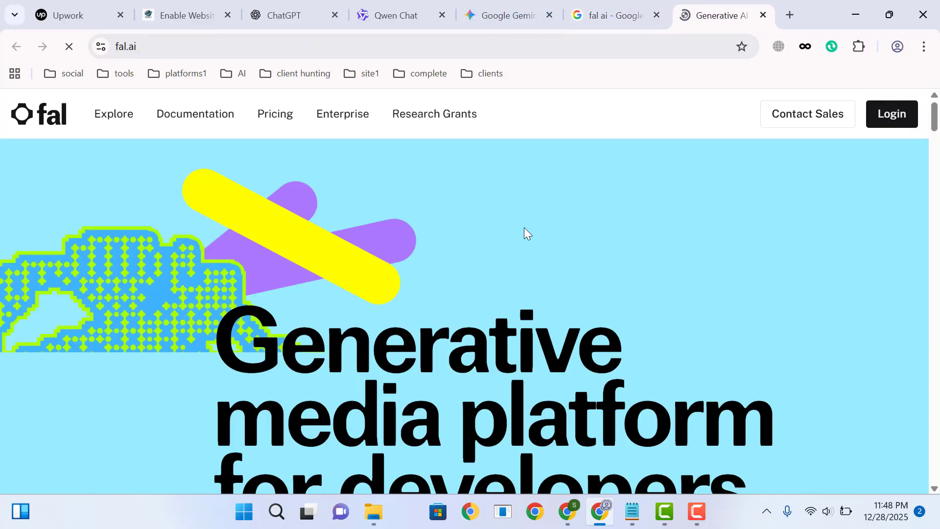
Log in to fal with the first listed Google account, allow access, and choose "For myself" as the intended use in onboarding.
{"action": "left_click", "coordinate": [891, 114]}
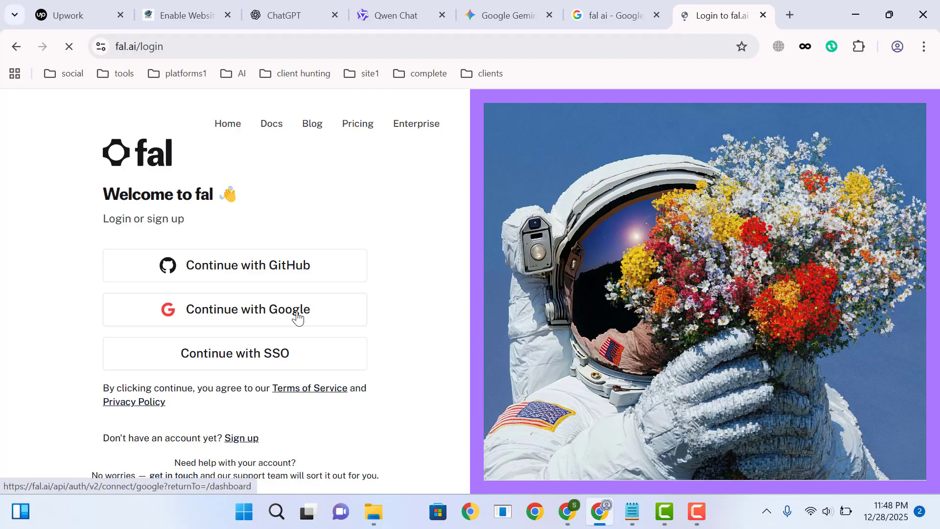
{"action": "left_click", "coordinate": [298, 318]}
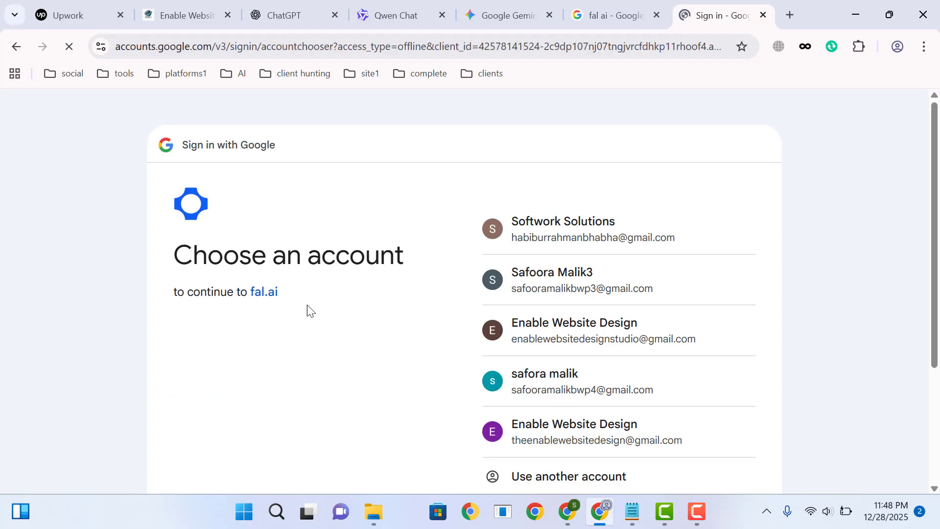
{"action": "triple_click", "coordinate": [603, 224]}
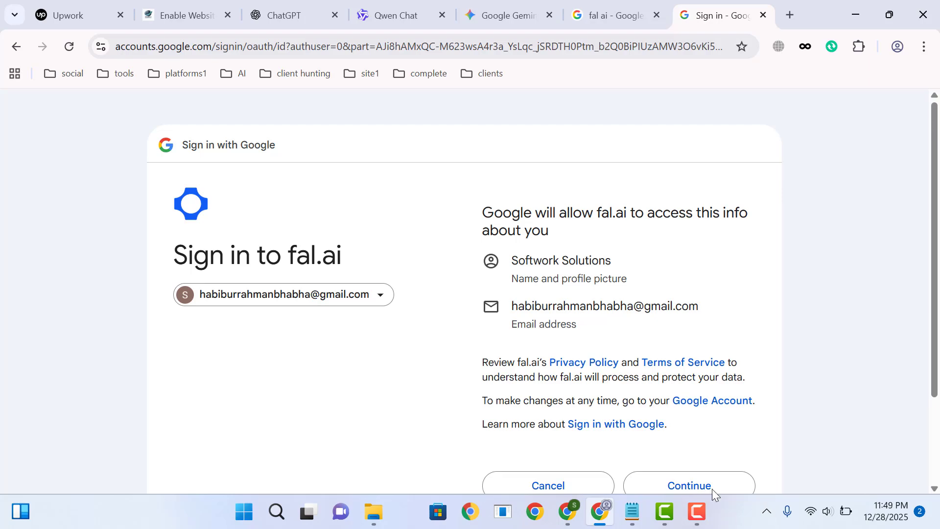
{"action": "left_click", "coordinate": [712, 488]}
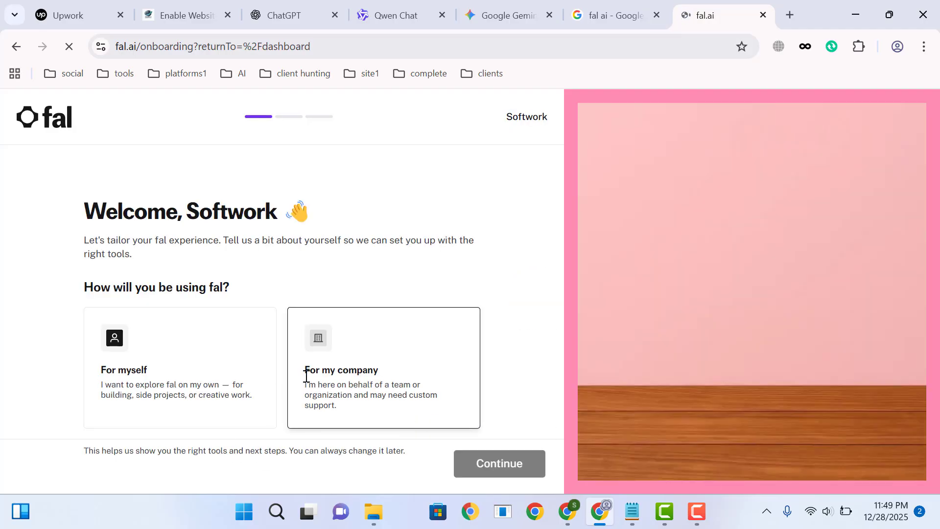
{"action": "left_click", "coordinate": [160, 379]}
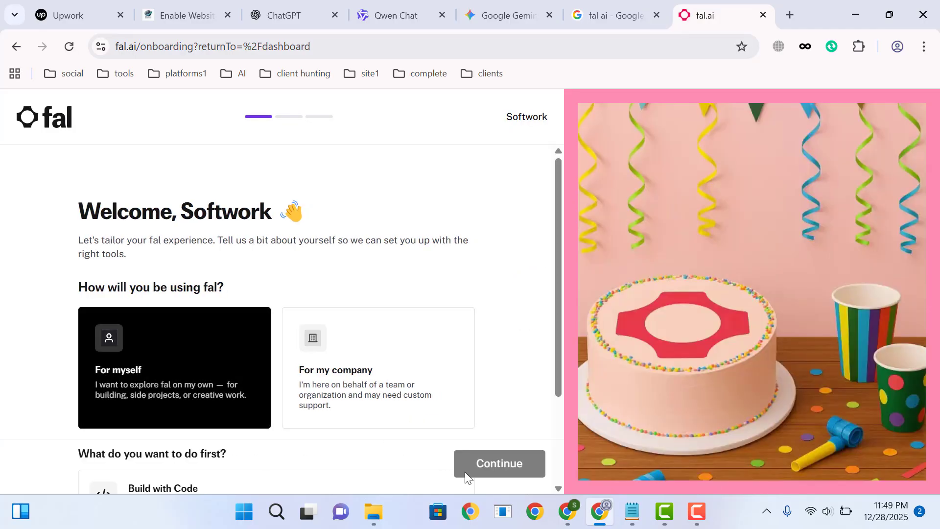
{"action": "left_click_drag", "start_coordinate": [553, 353], "coordinate": [553, 417]}
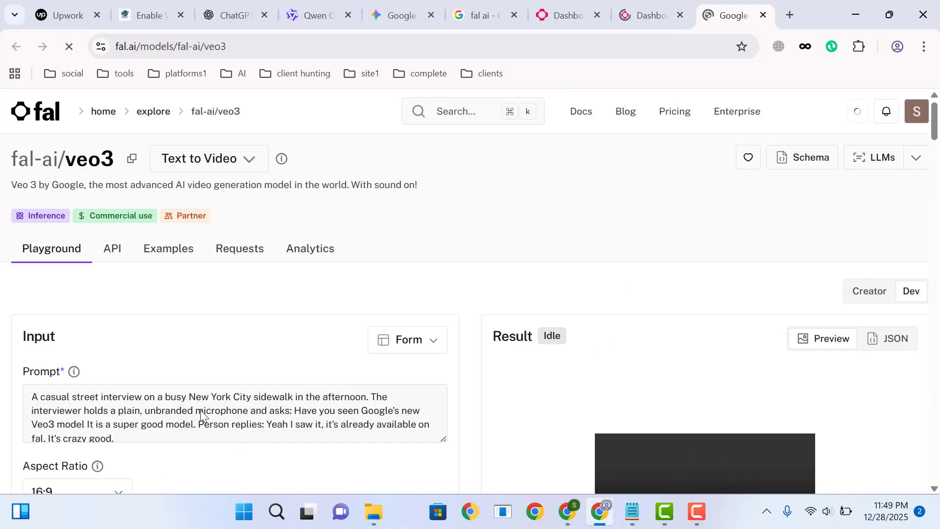
Replace the sample prompt on fal's Veo 3 page with the video description copied from Qwen.
{"action": "key", "text": "ctrl+a"}
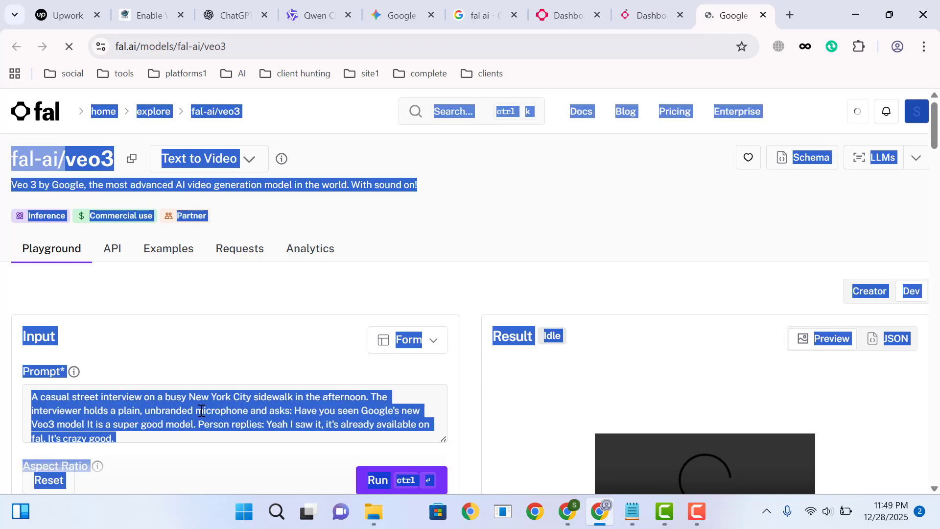
{"action": "left_click", "coordinate": [201, 410]}
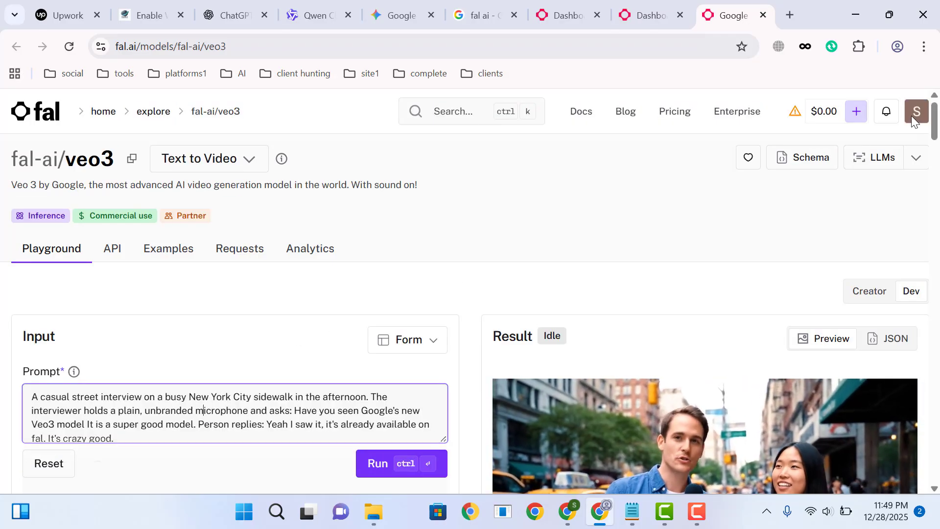
{"action": "scroll", "coordinate": [455, 255], "scroll_direction": "down", "scroll_amount": 5}
{"action": "scroll", "coordinate": [456, 254], "scroll_direction": "up", "scroll_amount": 2}
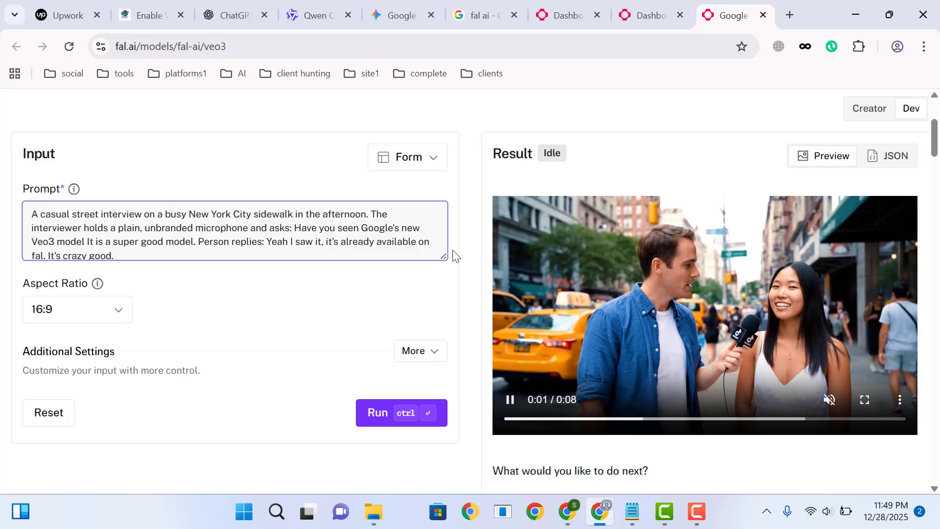
{"action": "double_click", "coordinate": [331, 241]}
{"action": "key", "text": "ctrl+a"}
{"action": "key", "text": "BackSpace"}
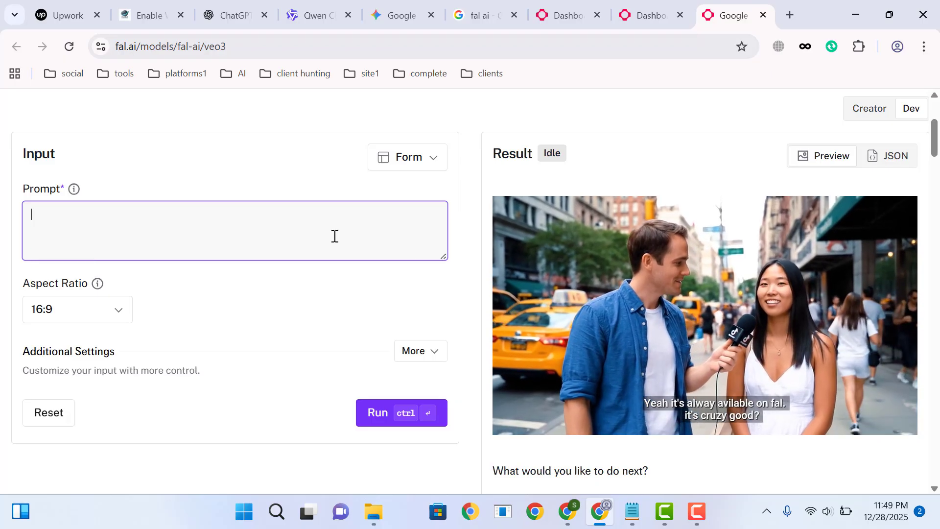
{"action": "key", "text": "ctrl+v"}
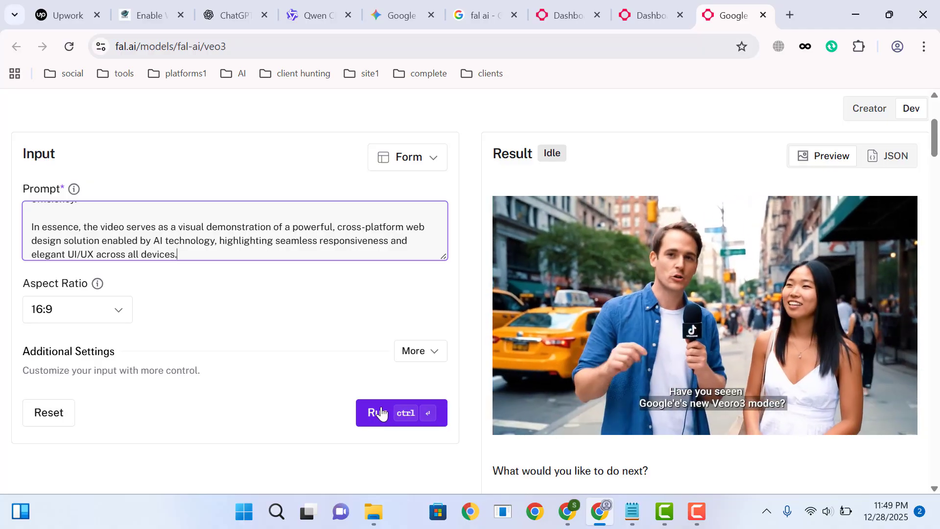
Choose the 16:9 aspect ratio and run the Veo 3 text-to-video generation.
{"action": "left_click", "coordinate": [78, 313]}
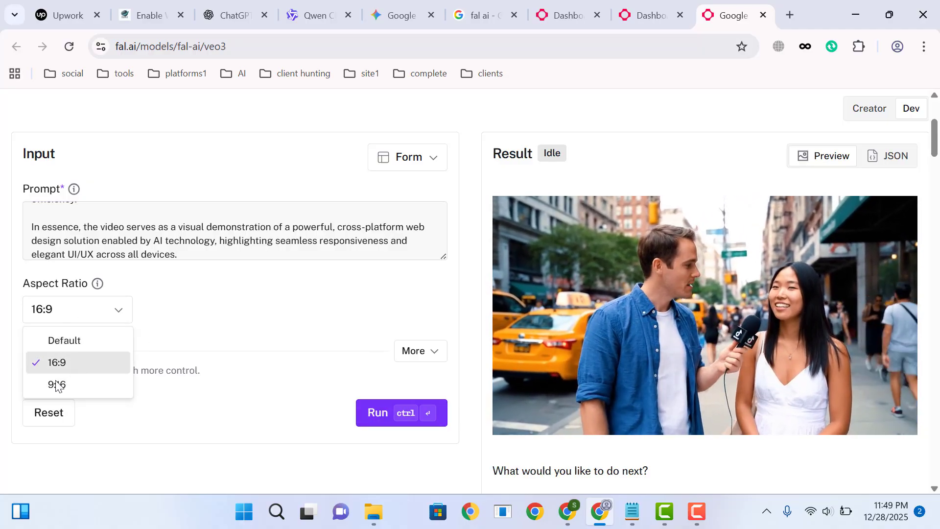
{"action": "left_click", "coordinate": [80, 362]}
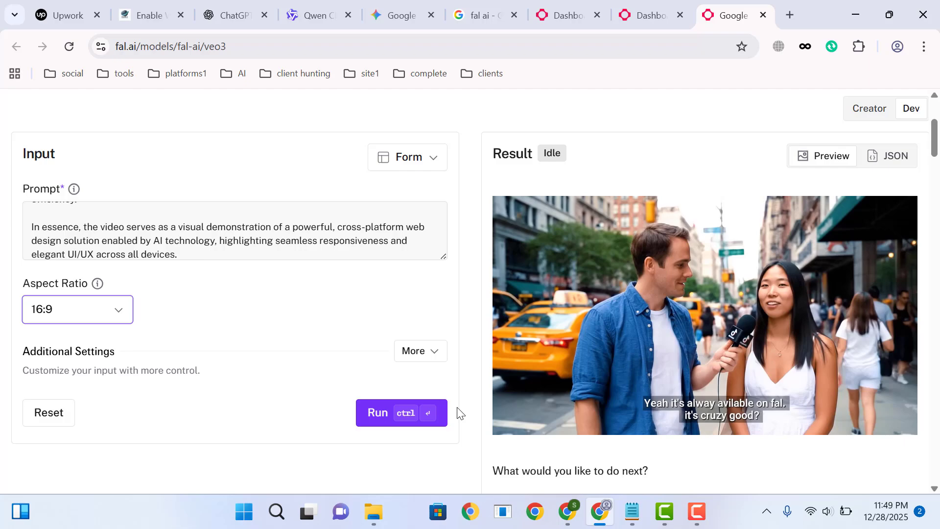
{"action": "left_click", "coordinate": [372, 412]}
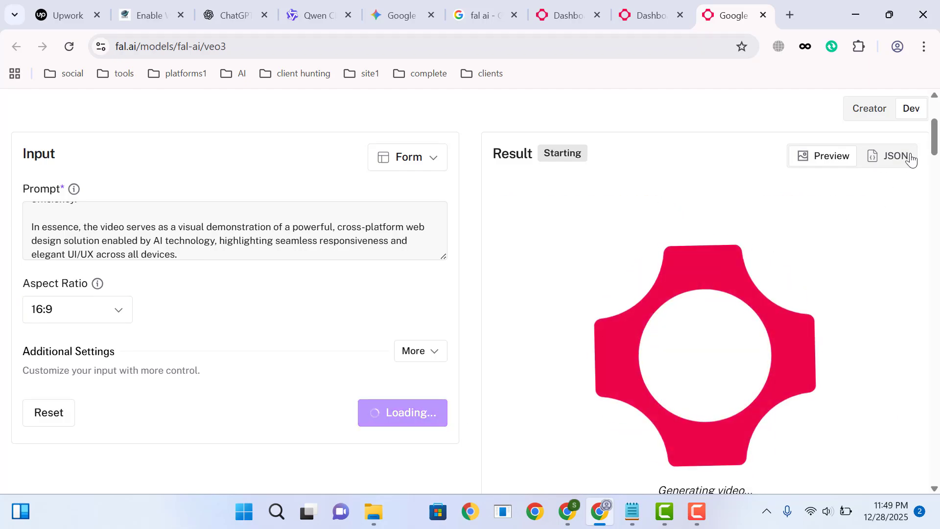
Review the beginning of the submitted prompt and its source response in Qwen, and return to the Veo 3 page.
{"action": "mouse_move", "coordinate": [935, 138]}
{"action": "left_mouse_down"}
{"action": "mouse_move", "coordinate": [936, 165]}
{"action": "mouse_move", "coordinate": [937, 142]}
{"action": "left_mouse_up"}
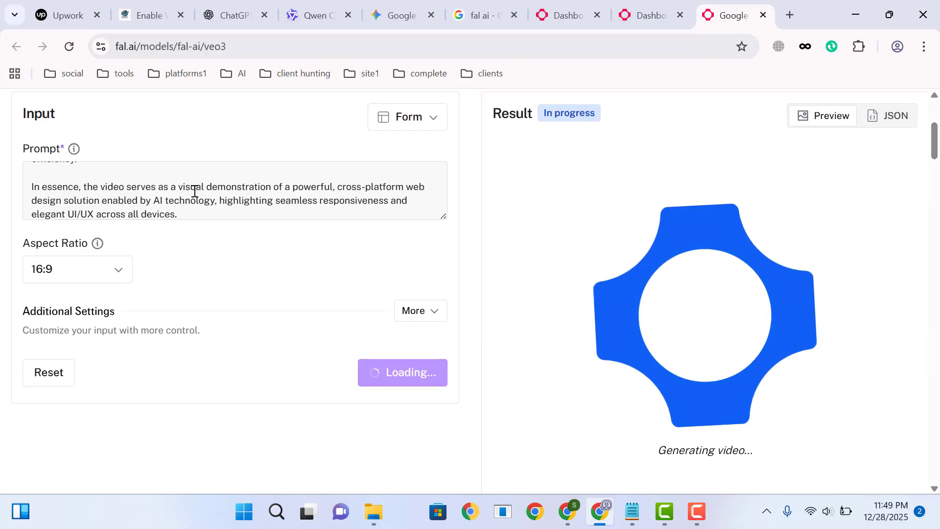
{"action": "left_click_drag", "start_coordinate": [168, 199], "coordinate": [149, 185]}
{"action": "left_click", "coordinate": [149, 184]}
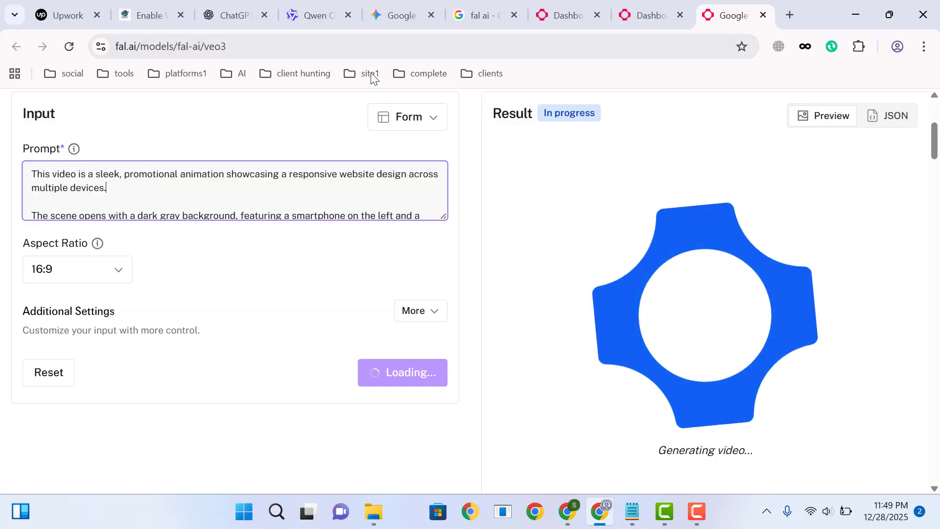
{"action": "left_click", "coordinate": [323, 14]}
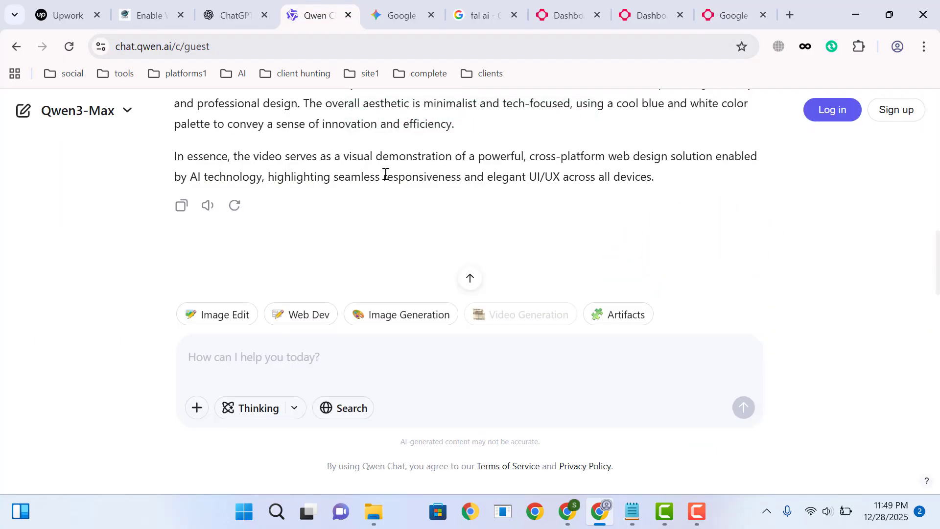
{"action": "left_click", "coordinate": [728, 14]}
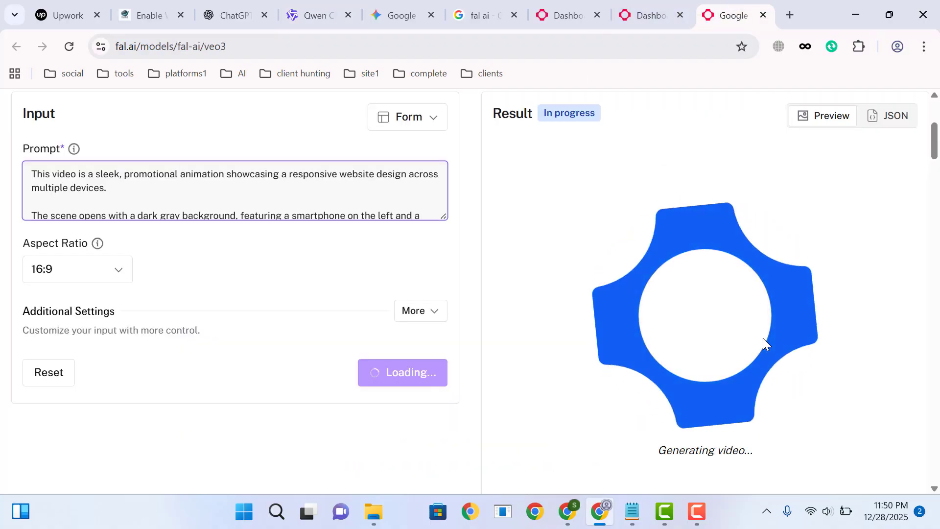
{"action": "left_click", "coordinate": [699, 511]}
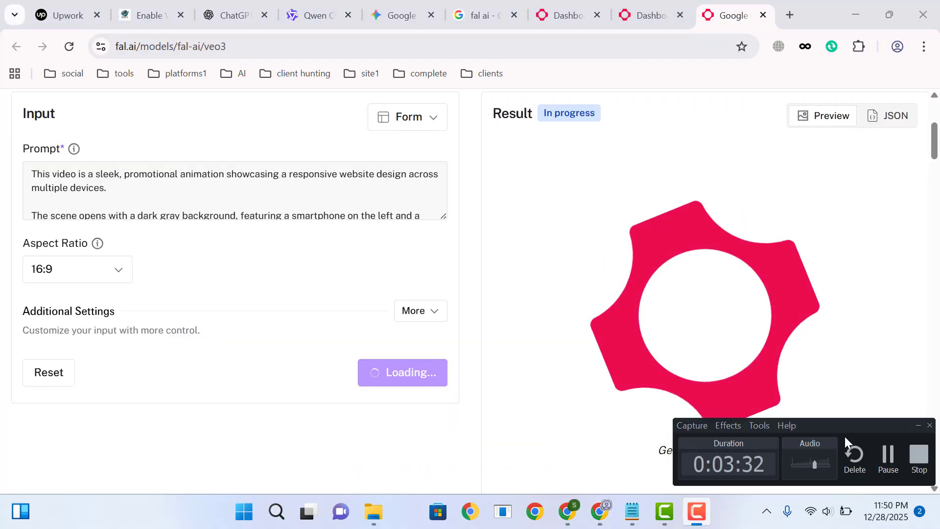
{"action": "left_click", "coordinate": [885, 471]}
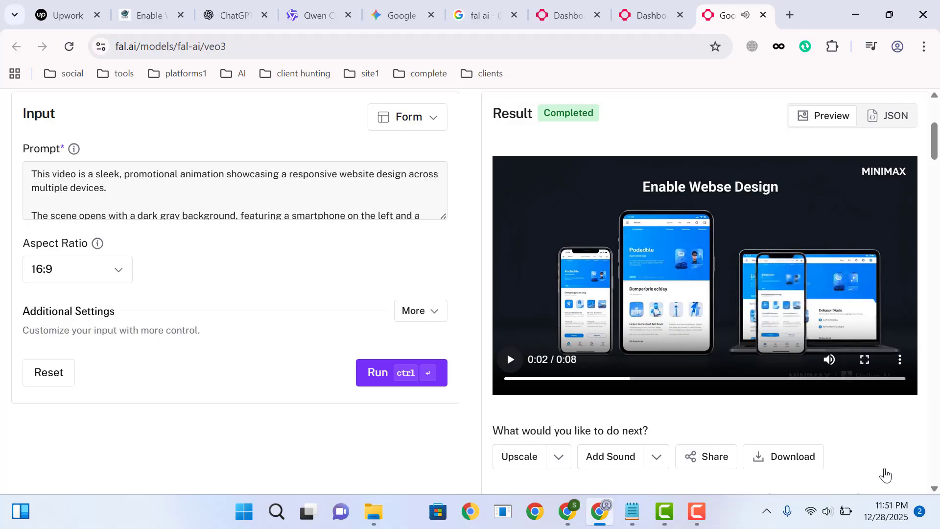